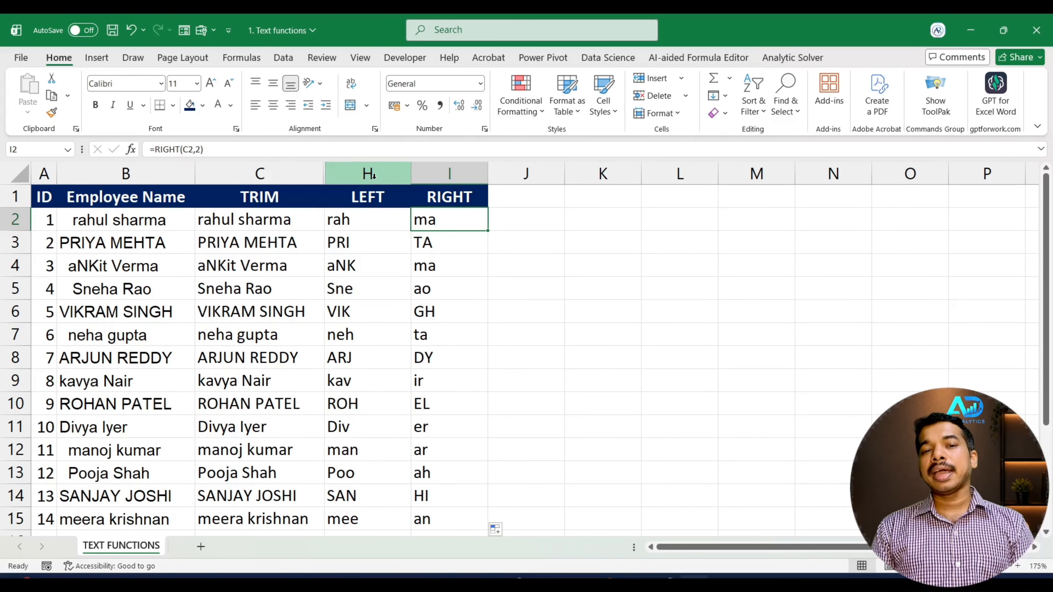
# Unhide the hidden PROPER through LEN columns between C and H
pyautogui.moveTo(378, 175); pyautogui.dragTo(303, 174)
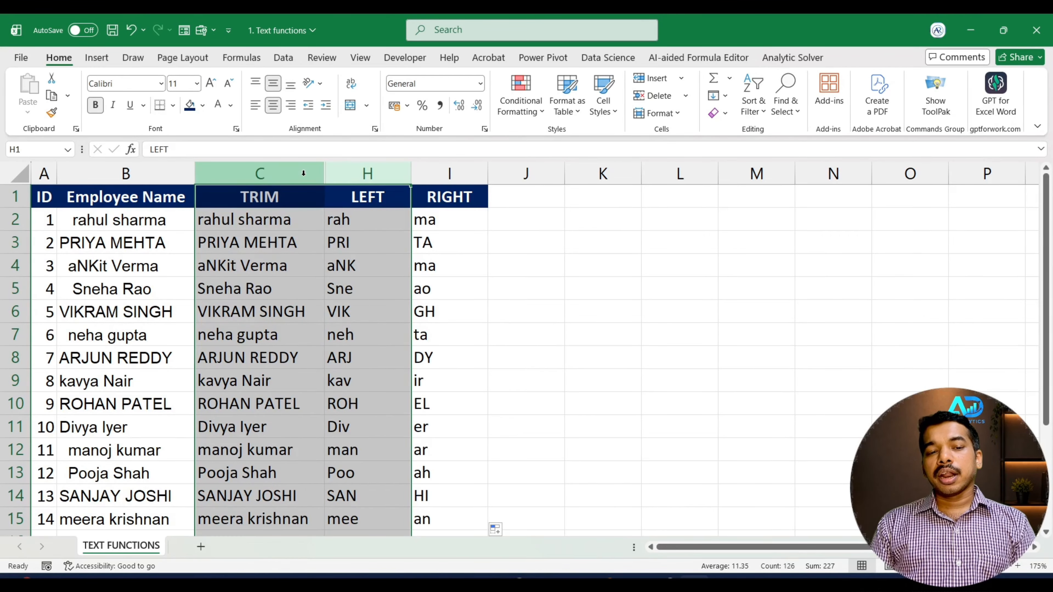
pyautogui.rightClick(304, 173)
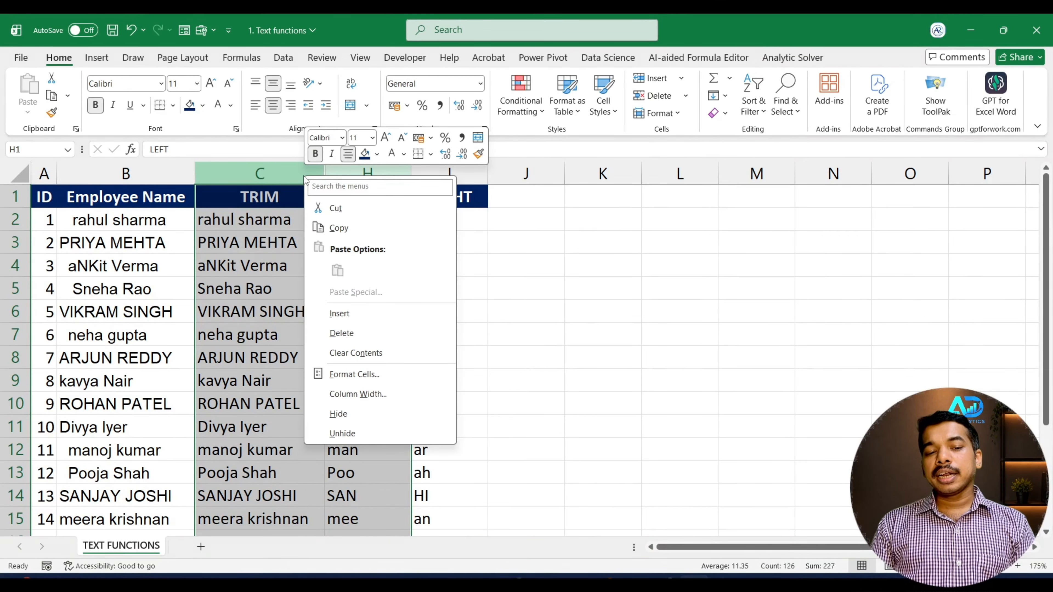
pyautogui.click(354, 436)
pyautogui.click(518, 225)
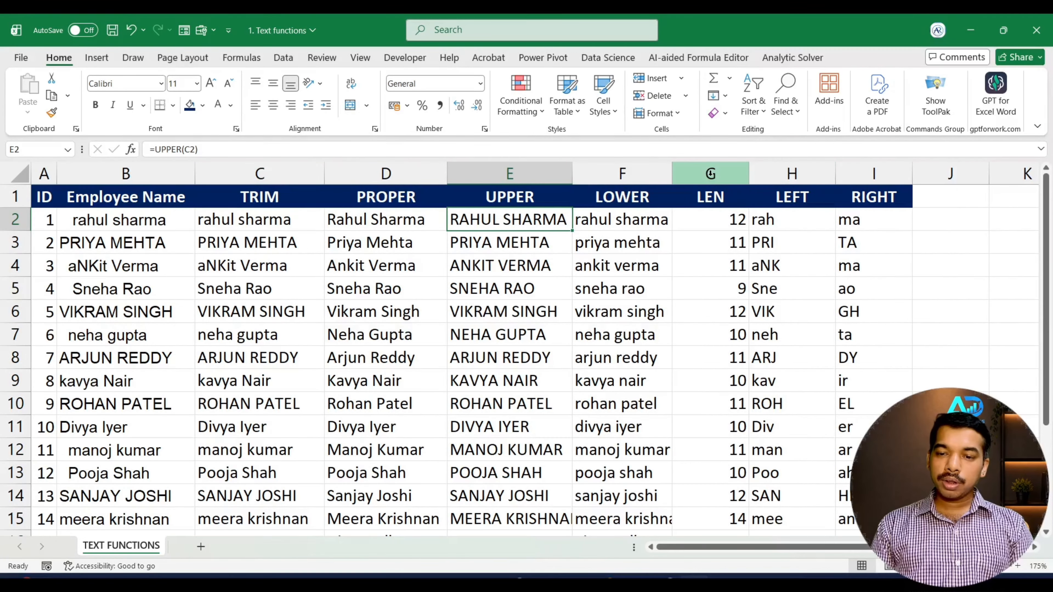
# Hide the LEN, LEFT and RIGHT columns (G:I) and columns B through E
pyautogui.moveTo(710, 174); pyautogui.dragTo(888, 170)
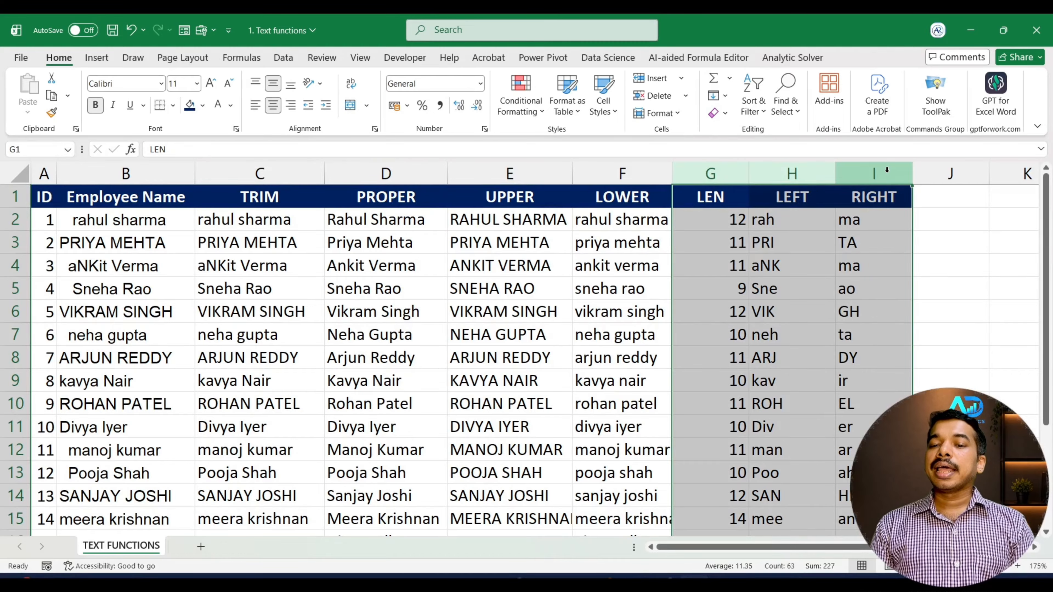
pyautogui.rightClick(885, 170)
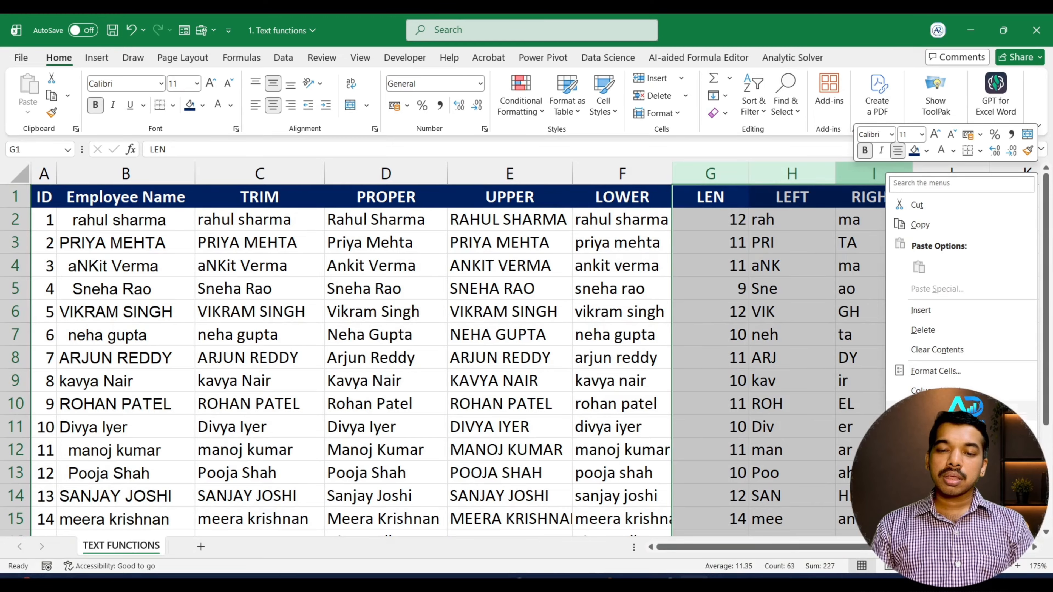
pyautogui.click(891, 390)
pyautogui.moveTo(510, 174); pyautogui.dragTo(169, 180)
pyautogui.rightClick(170, 180)
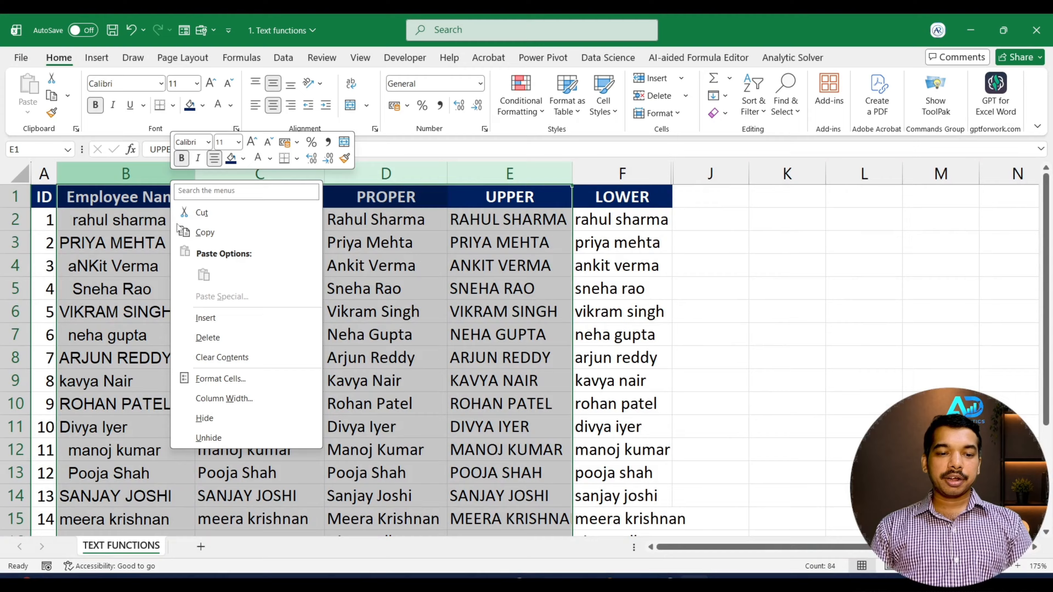
pyautogui.click(230, 418)
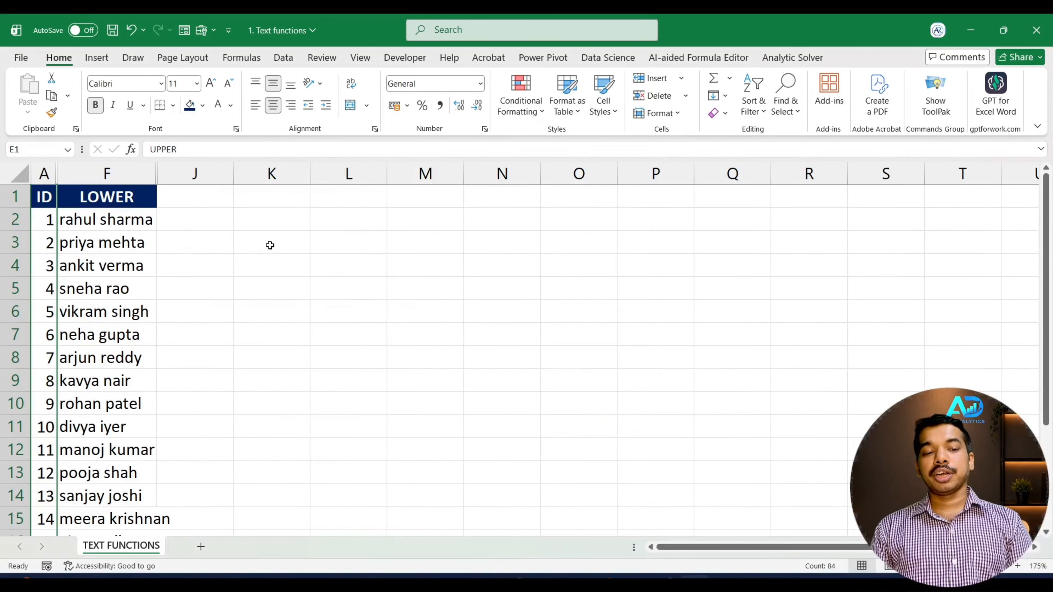
pyautogui.click(216, 224)
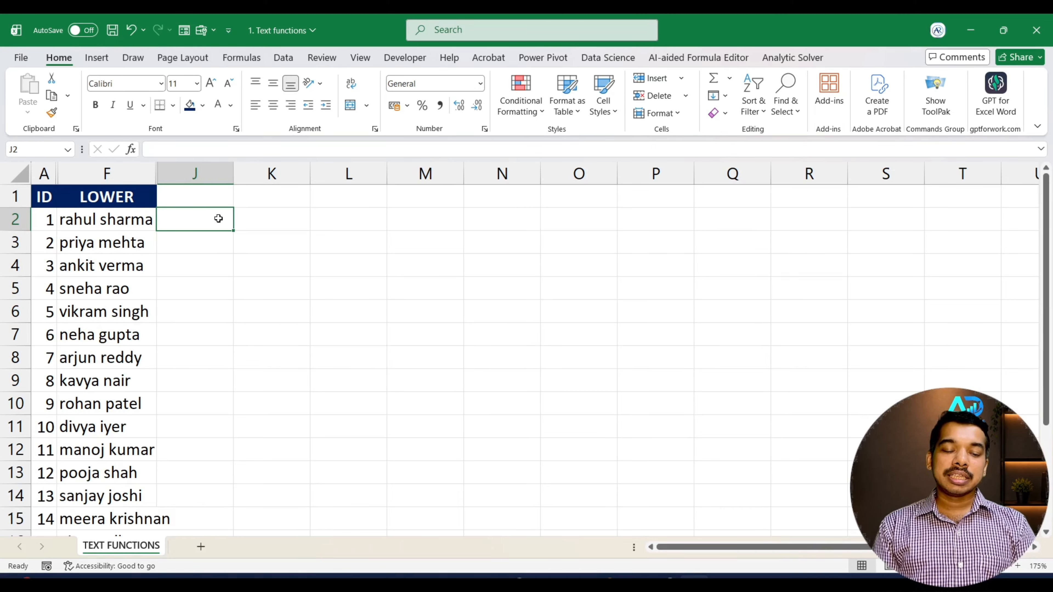
pyautogui.write('RAHU')
pyautogui.press('BackSpace')
pyautogui.press('BackSpace')
pyautogui.press('BackSpace')
pyautogui.press('BackSpace')
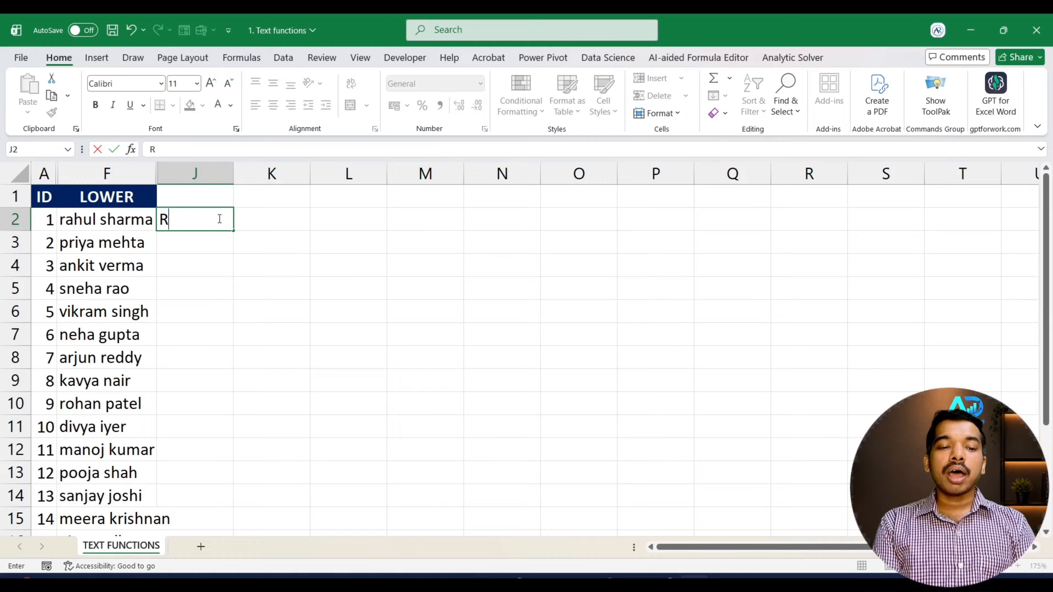
pyautogui.write('rah')
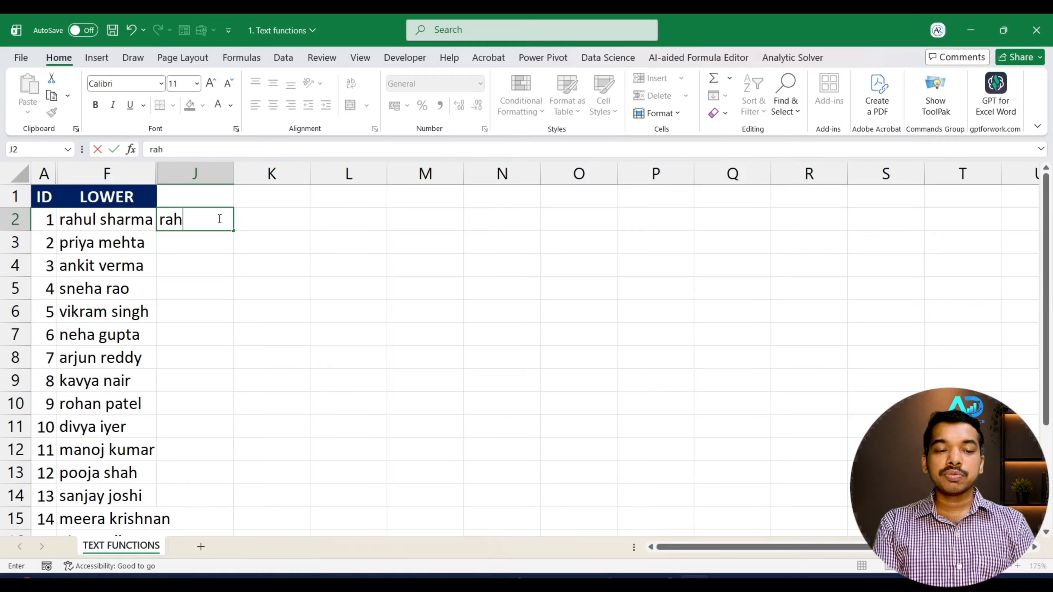
pyautogui.write('ul')
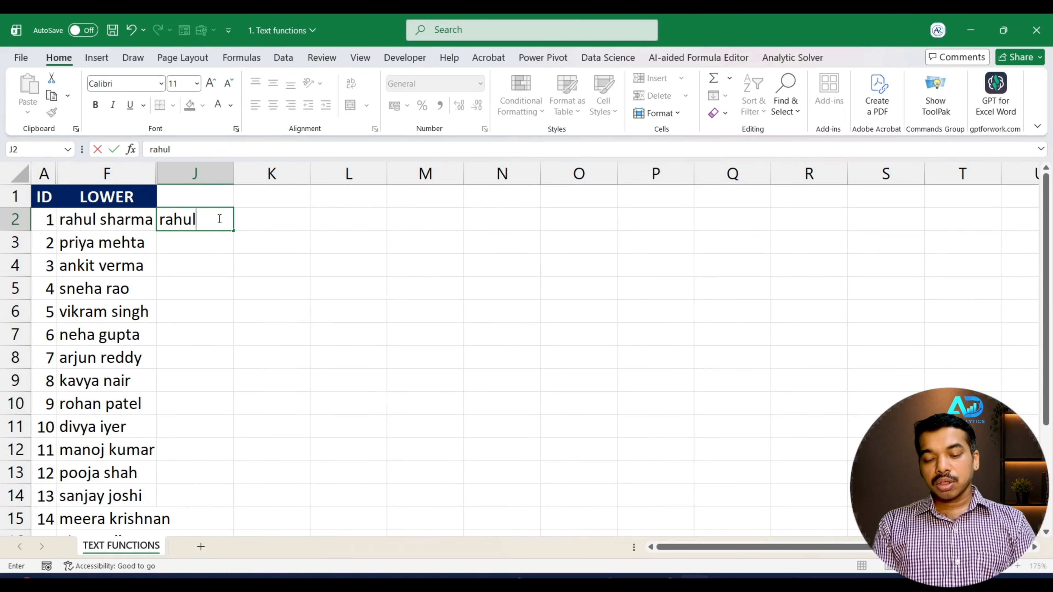
pyautogui.press('Return')
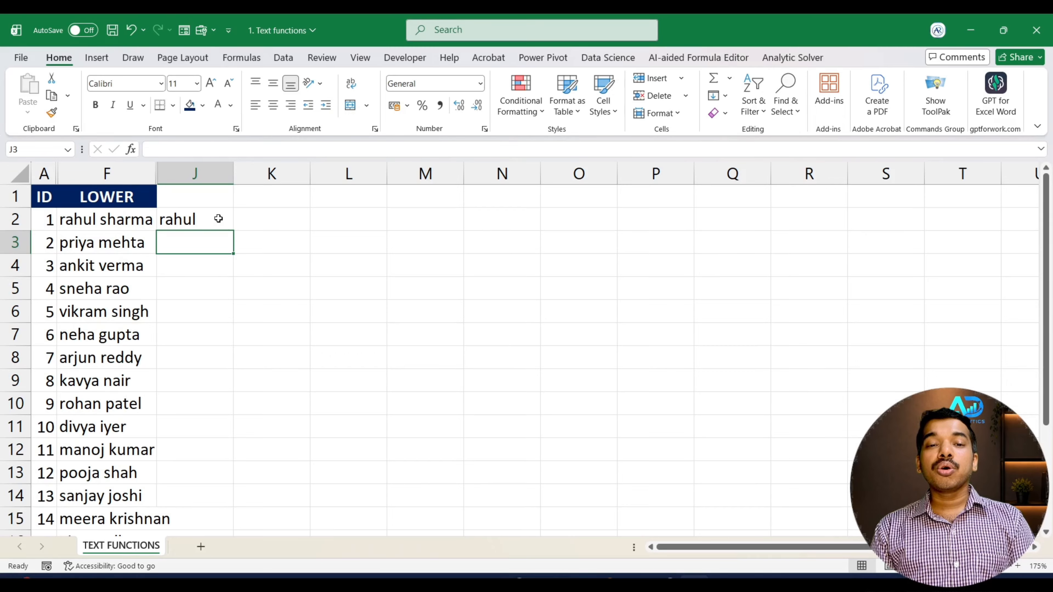
pyautogui.hotkey('ctrl', 'e')
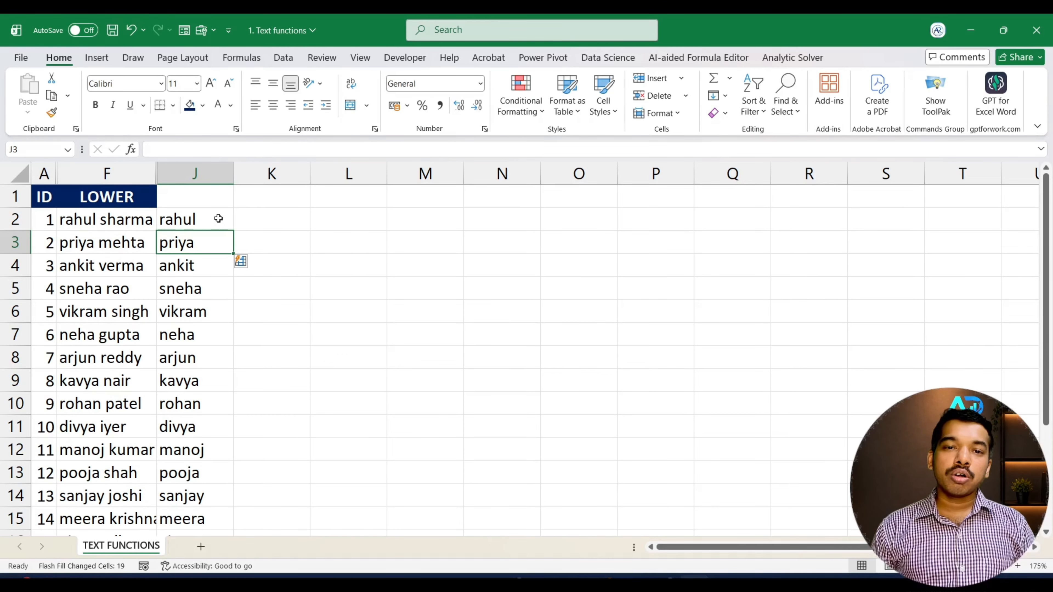
pyautogui.click(219, 219)
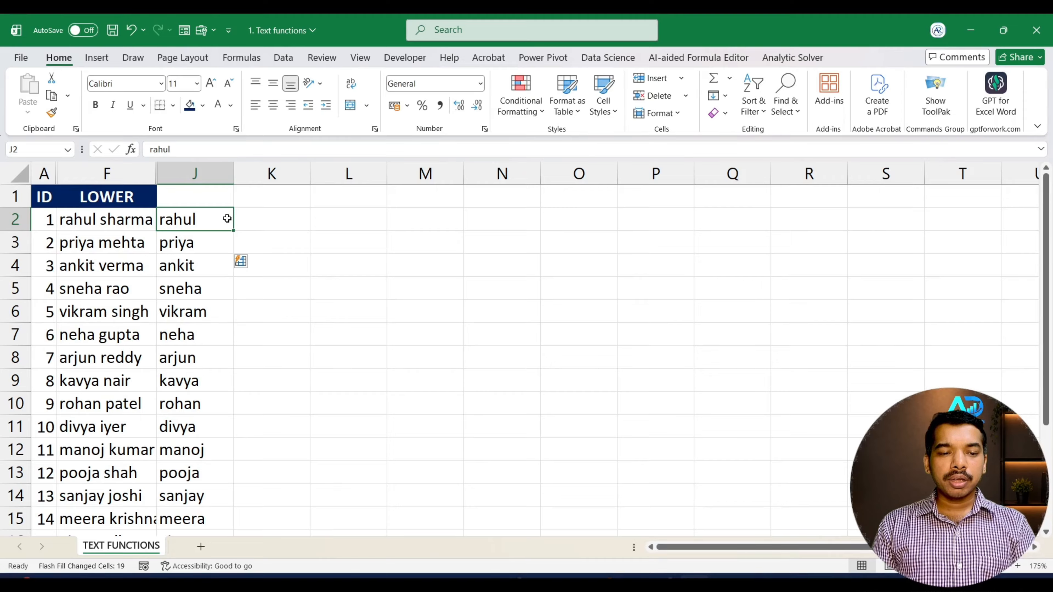
pyautogui.hotkey('ctrl', 'z')
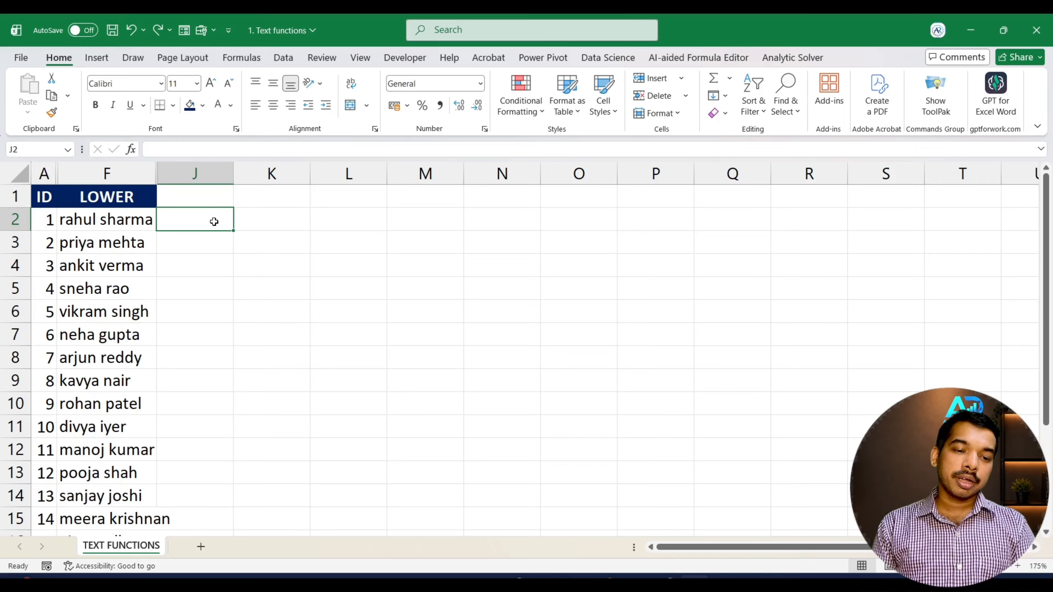
# Enter a three-letter name prefix in J2 and Flash Fill prefixes down column J
pyautogui.write('rah')
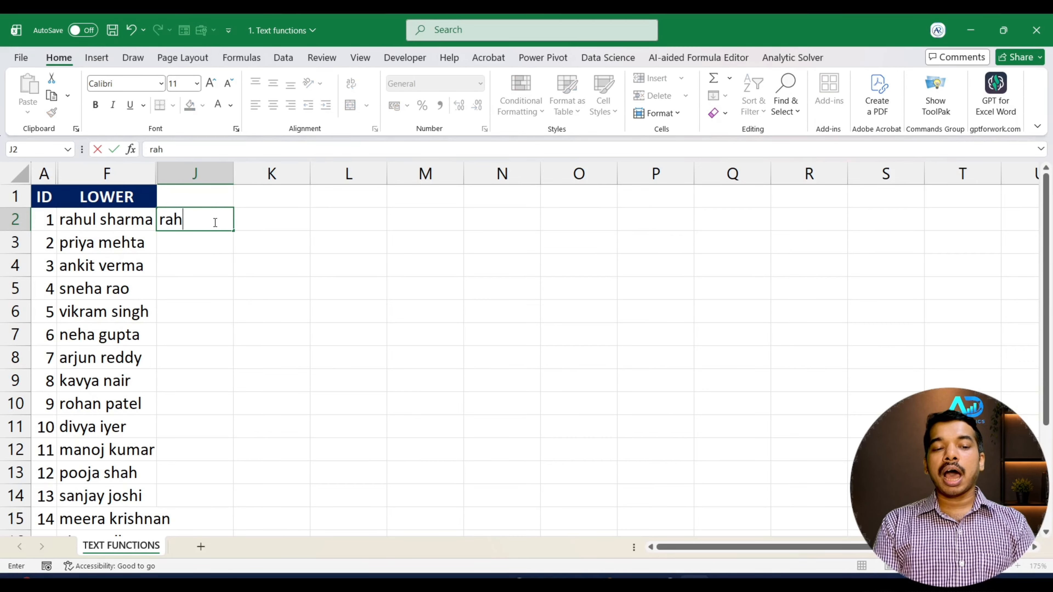
pyautogui.press('Return')
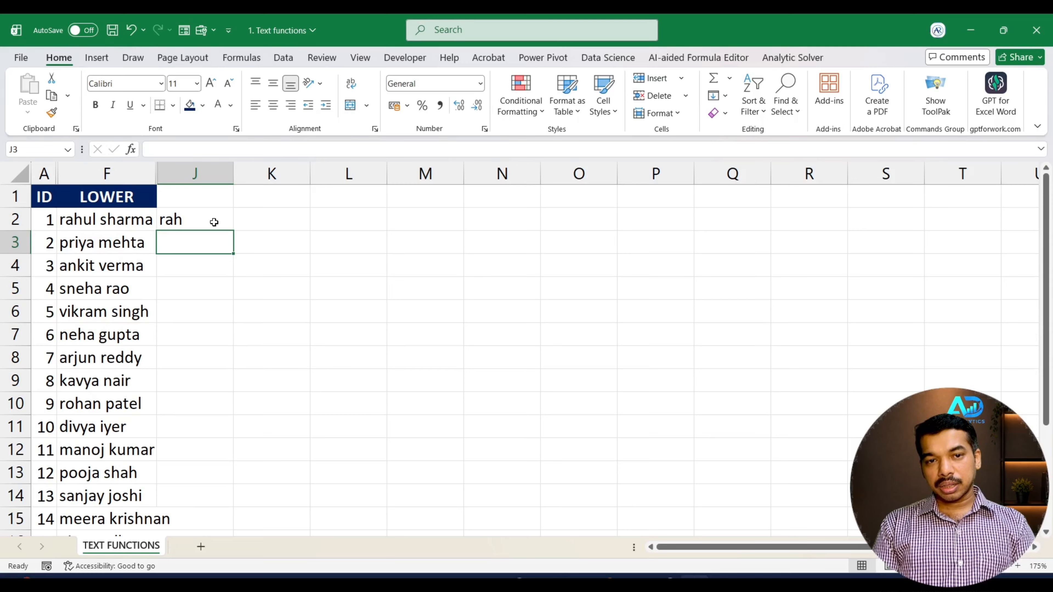
pyautogui.hotkey('ctrl', 'e')
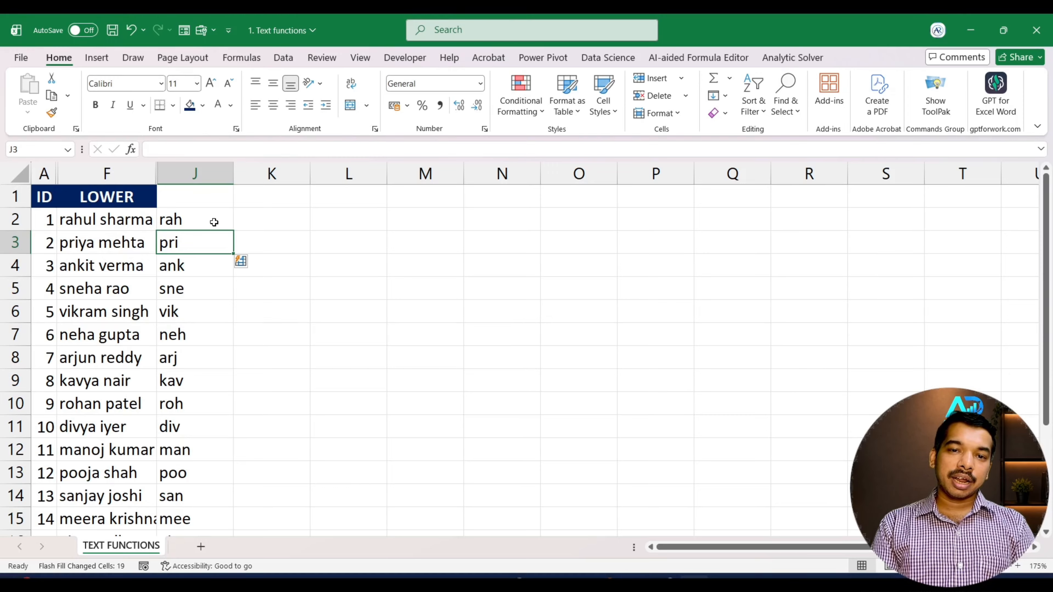
# Undo the prefix Flash Fill and type the first employee's full first name in J2
pyautogui.press('BackSpace')
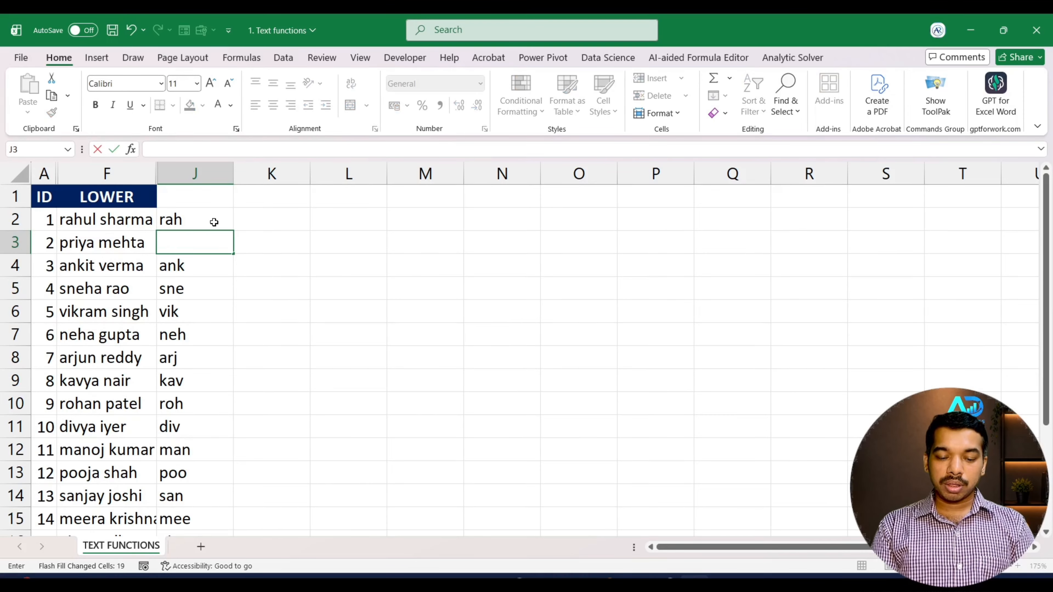
pyautogui.write('pri')
pyautogui.press('BackSpace')
pyautogui.click(248, 267)
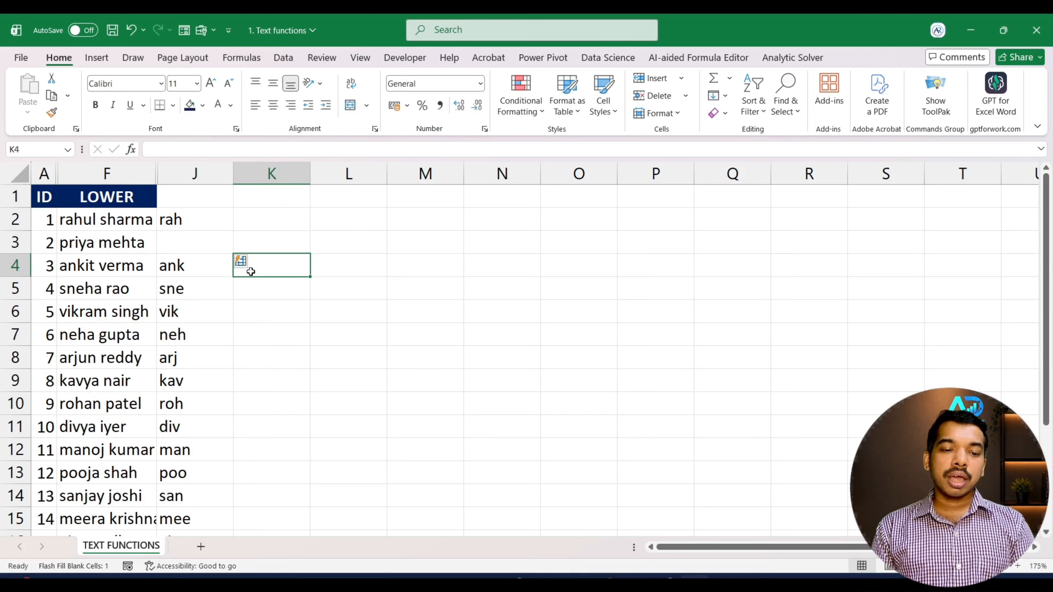
pyautogui.hotkey('ctrl', 'z')
pyautogui.hotkey('ctrl', 'z')
pyautogui.hotkey('ctrl', 'z')
pyautogui.write('rahul')
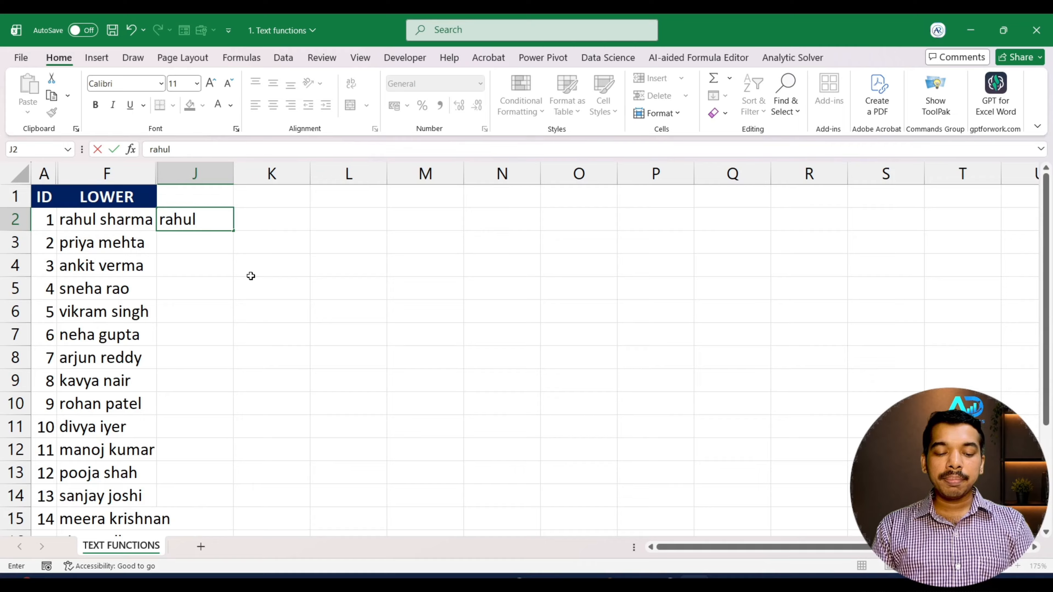
pyautogui.click(227, 248)
pyautogui.hotkey('ctrl', 'e')
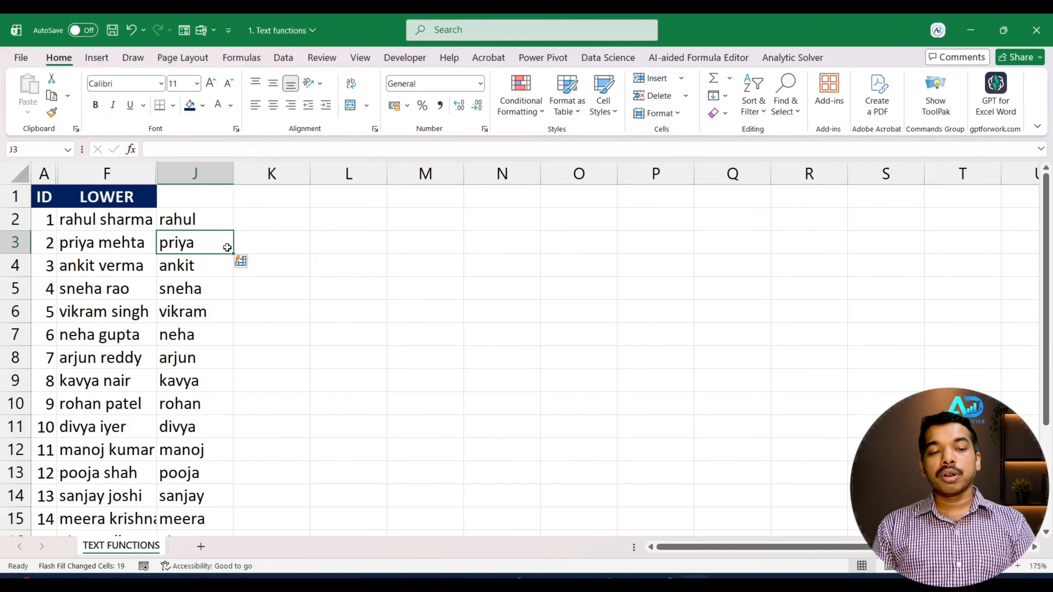
pyautogui.click(271, 222)
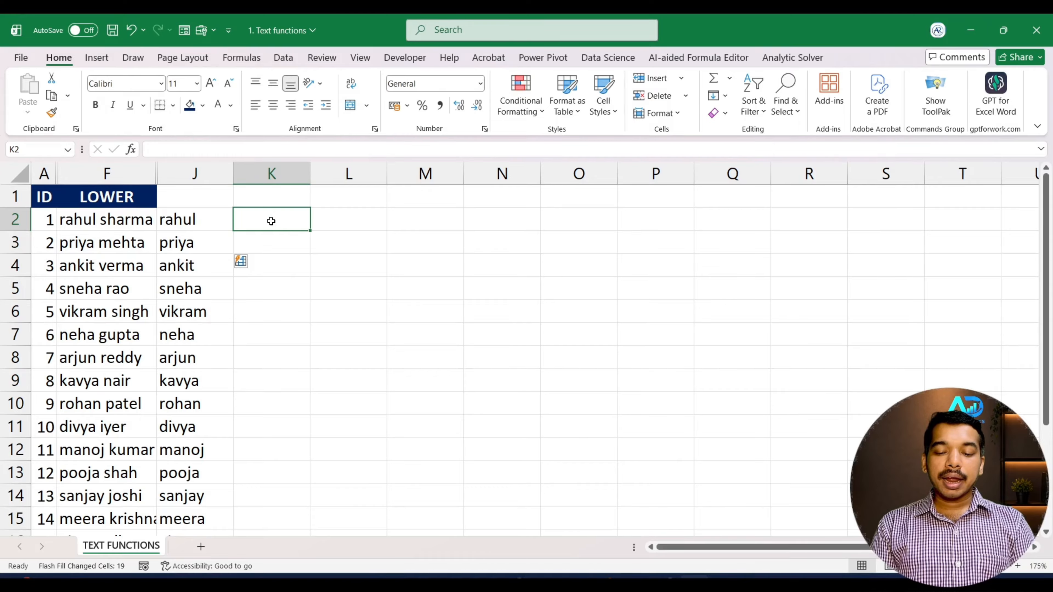
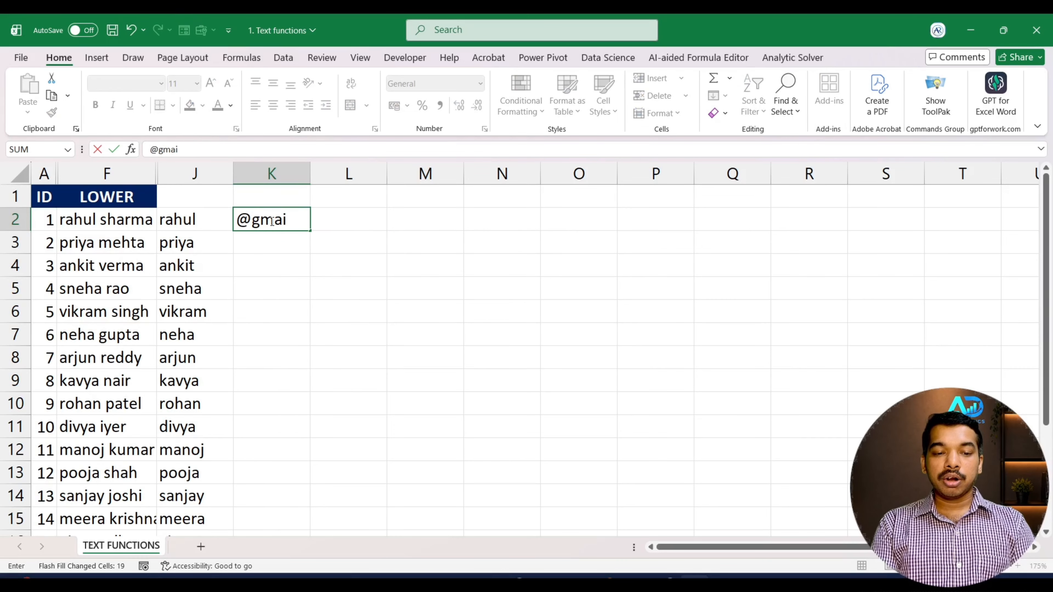
pyautogui.press('Return')
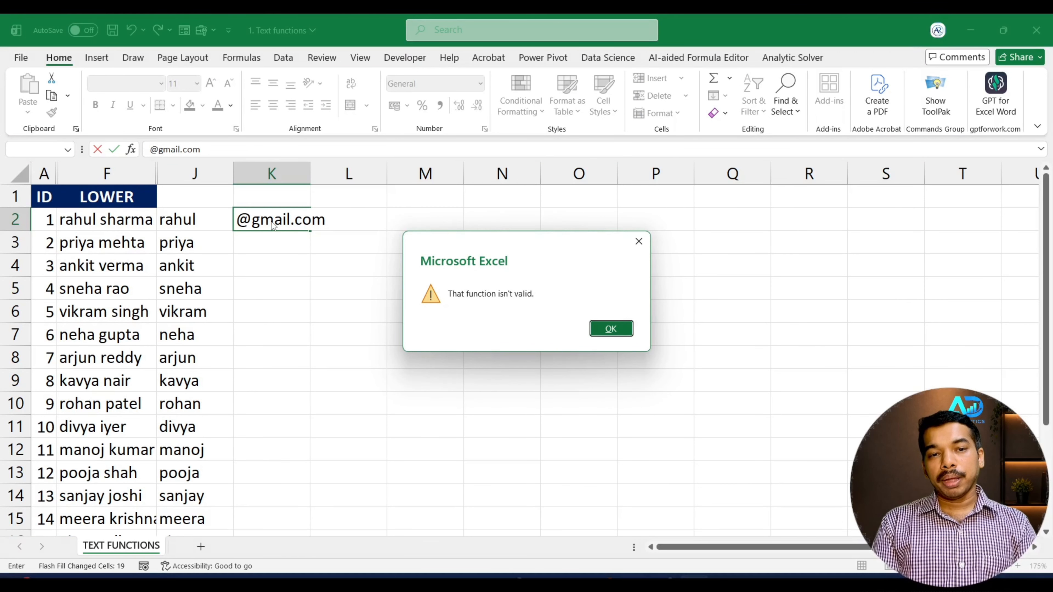
pyautogui.click(639, 242)
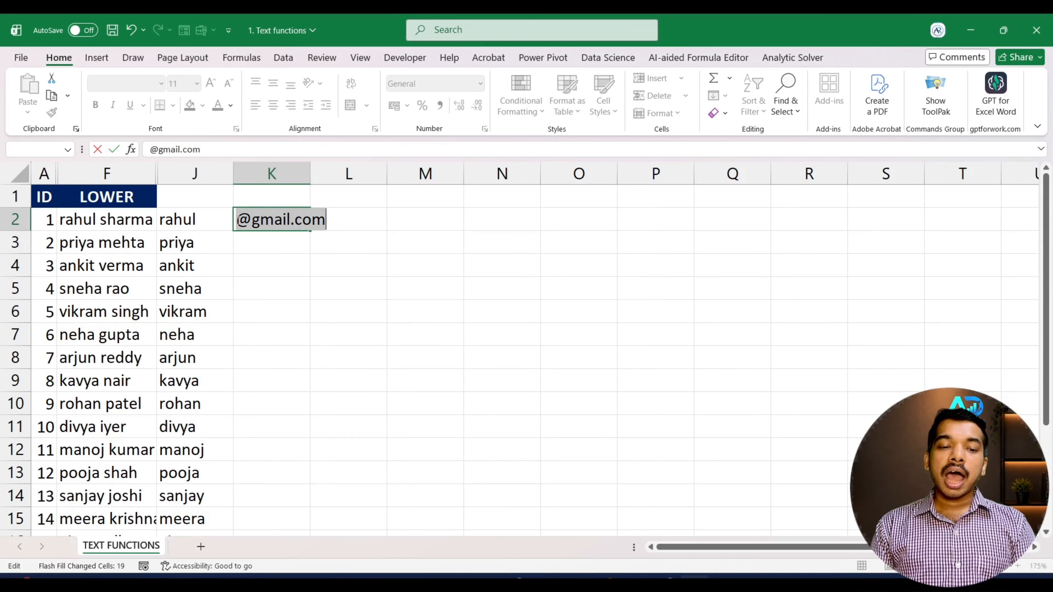
pyautogui.click(239, 220)
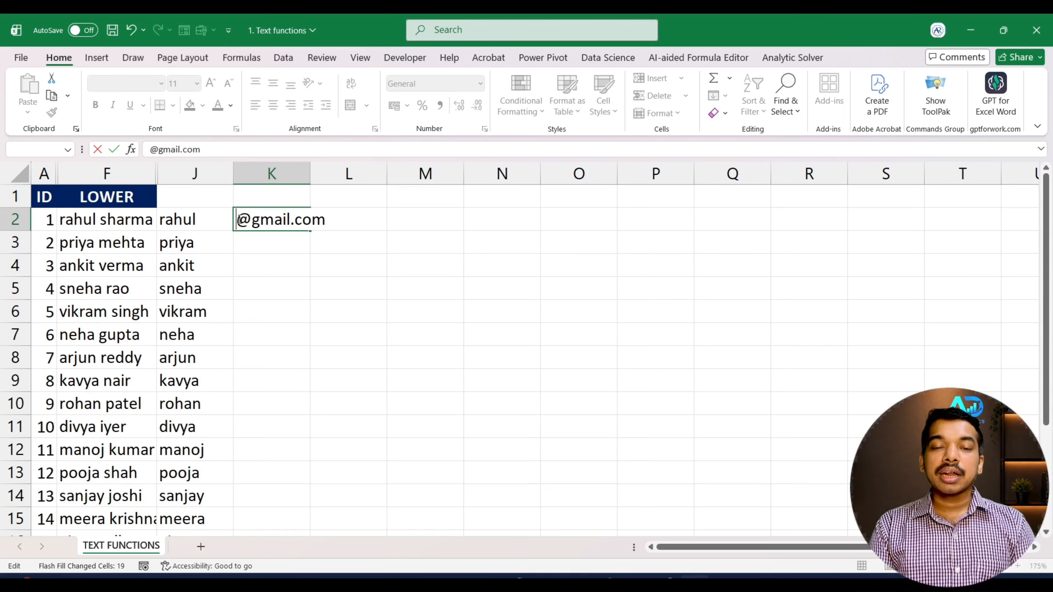
pyautogui.write("'")
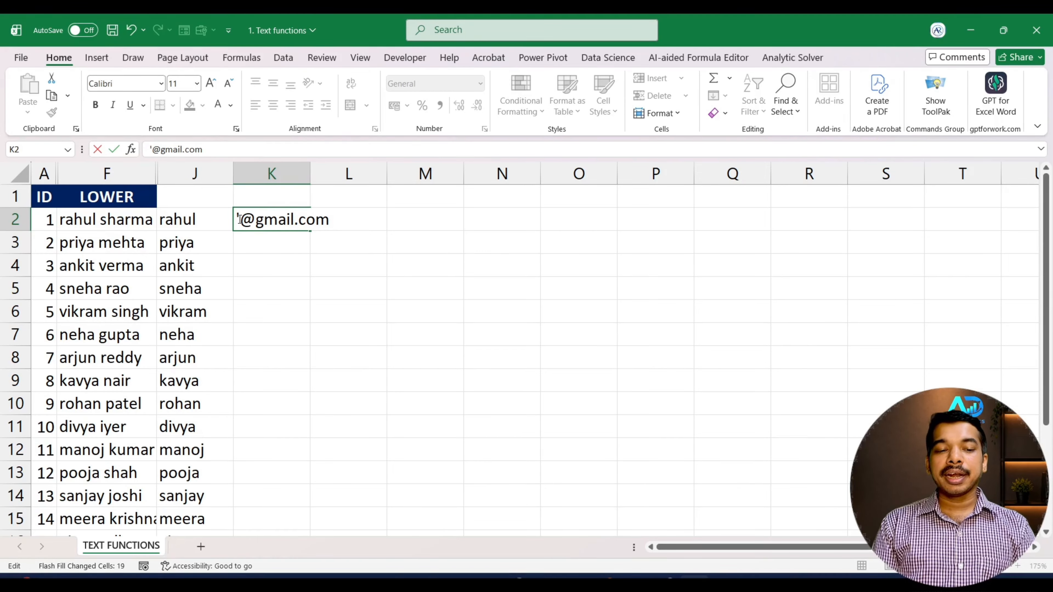
pyautogui.press('Return')
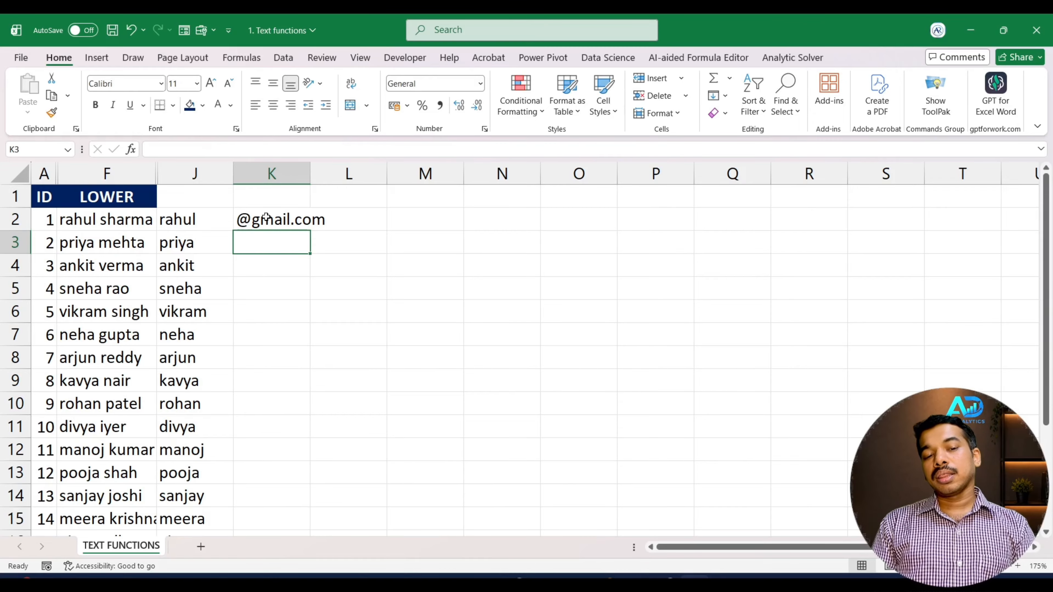
pyautogui.click(306, 193)
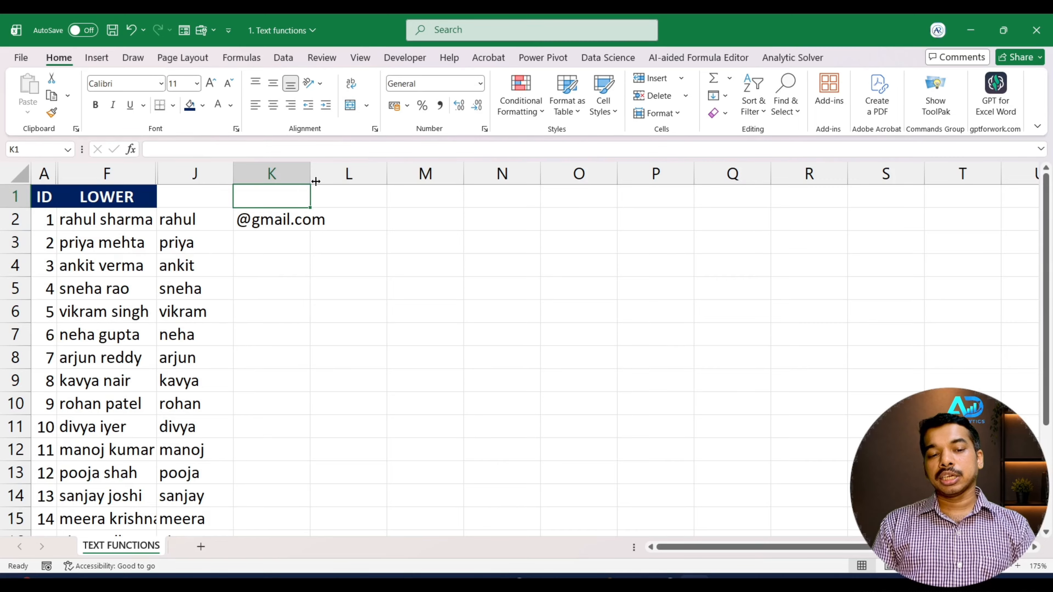
pyautogui.doubleClick(312, 183)
pyautogui.click(325, 219)
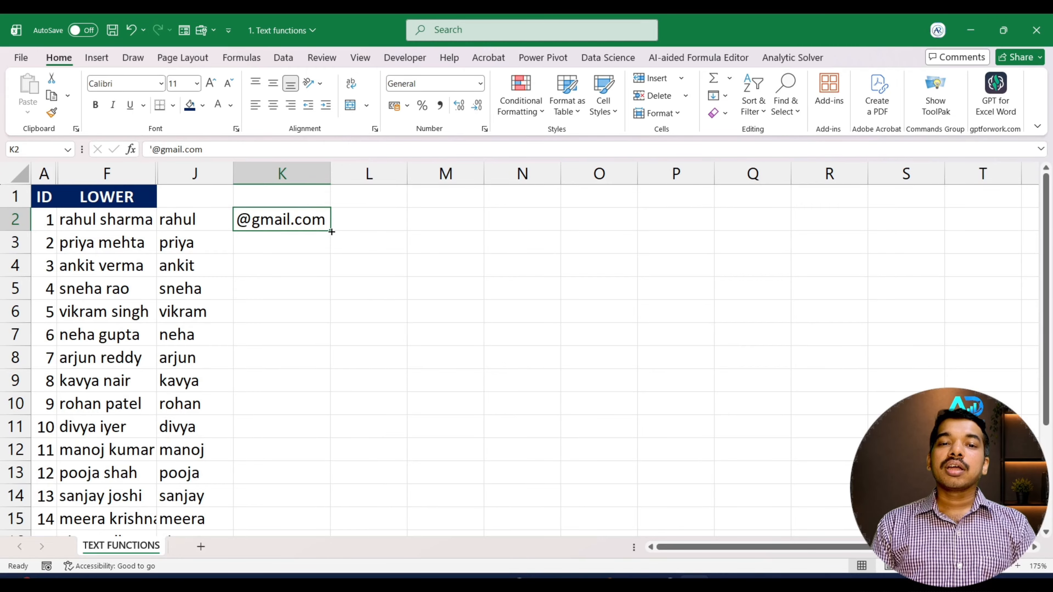
pyautogui.click(318, 248)
pyautogui.hotkey('ctrl', 'e')
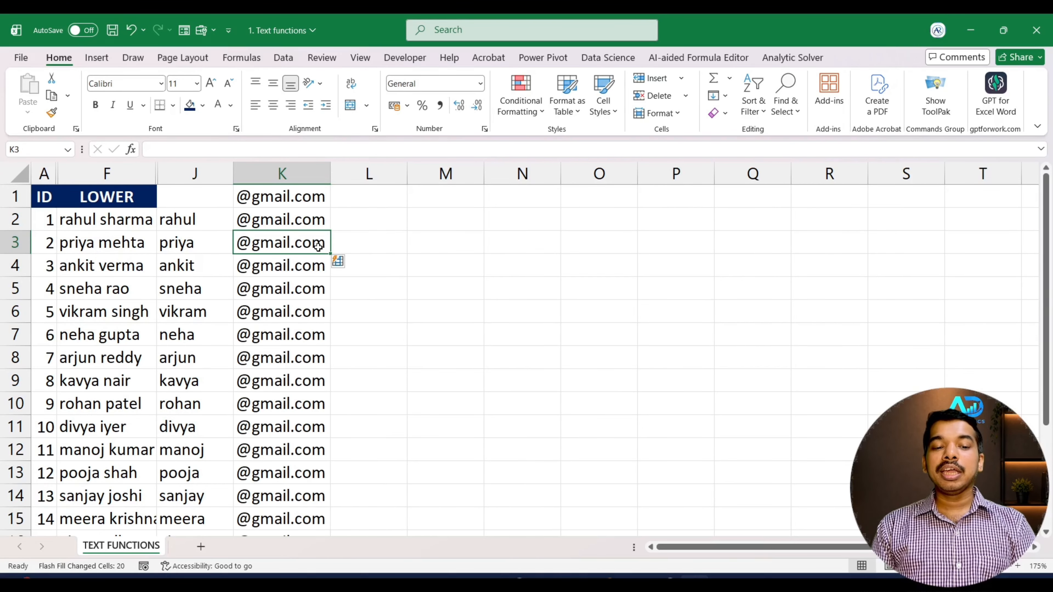
pyautogui.hotkey('ctrl', 'z')
pyautogui.click(317, 217)
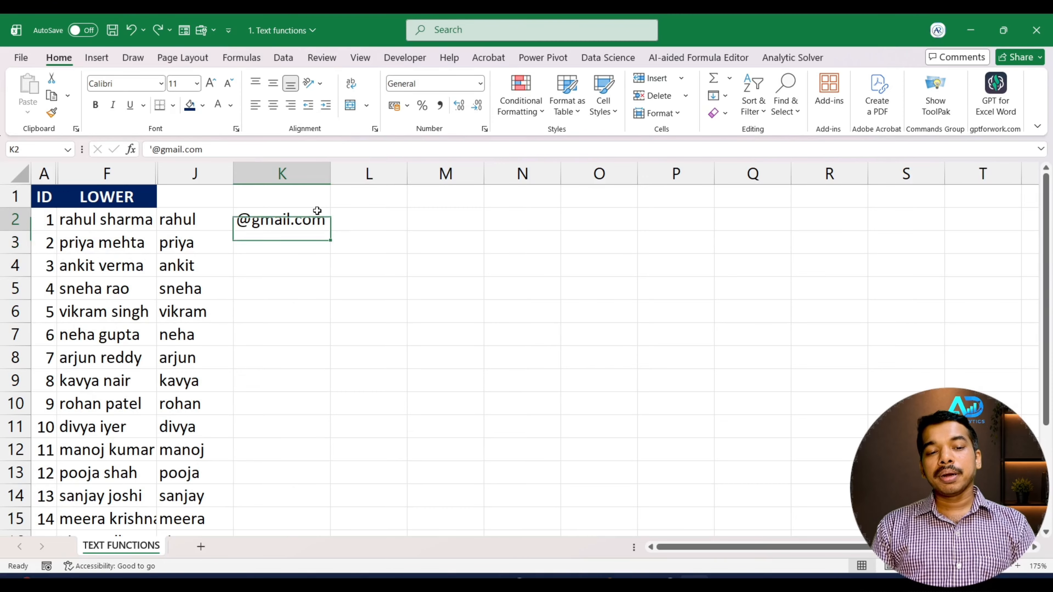
pyautogui.doubleClick(331, 232)
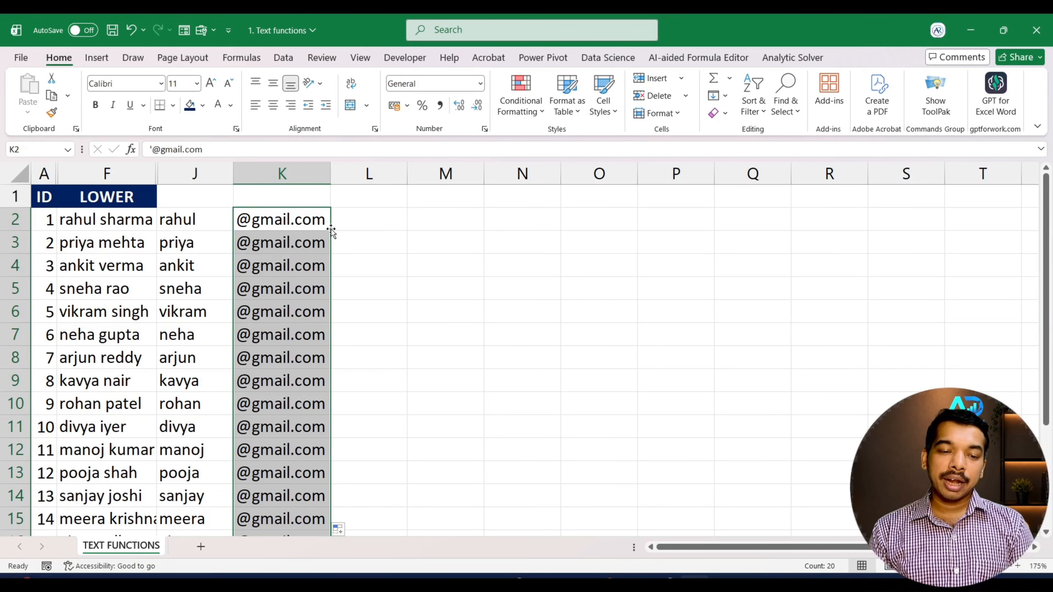
pyautogui.scroll(-5, 333, 232)
pyautogui.scroll(5, 333, 233)
pyautogui.click(350, 217)
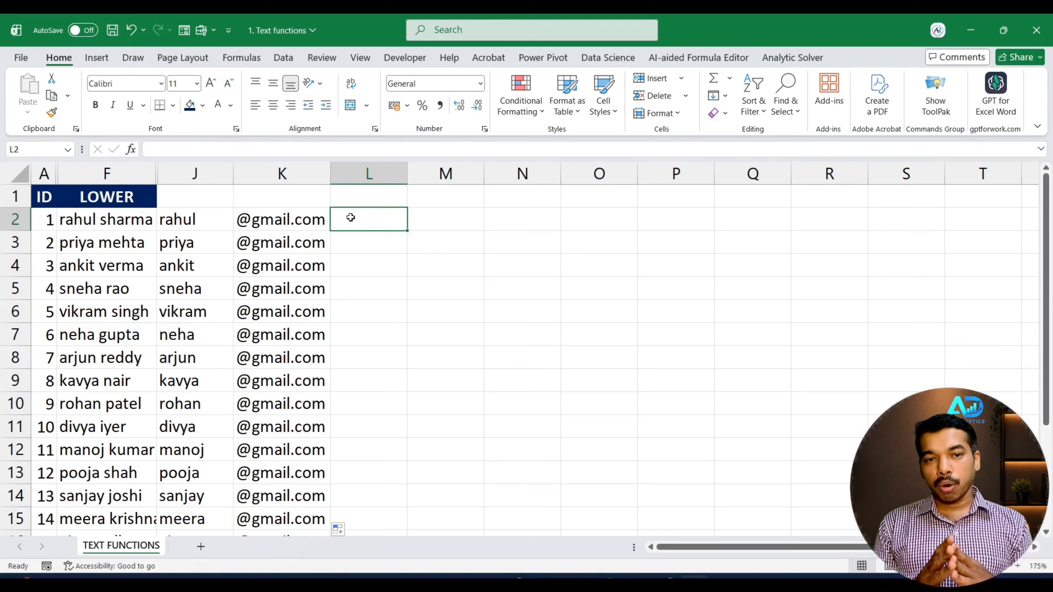
# Enter =CONCAT(J2,K2) in L2 to join the first name and domain
pyautogui.write('=conc')
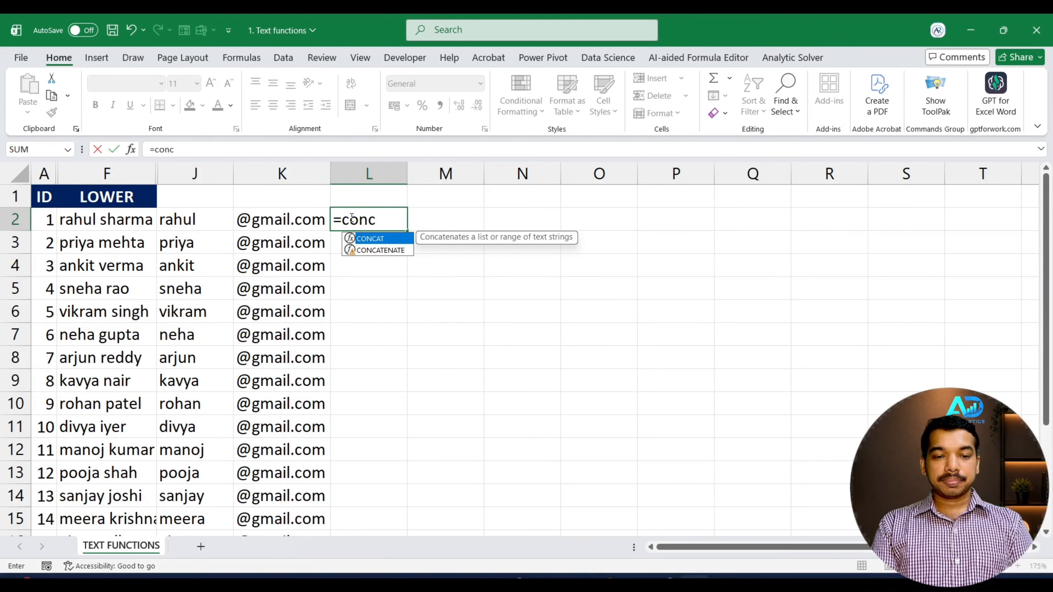
pyautogui.press('Tab')
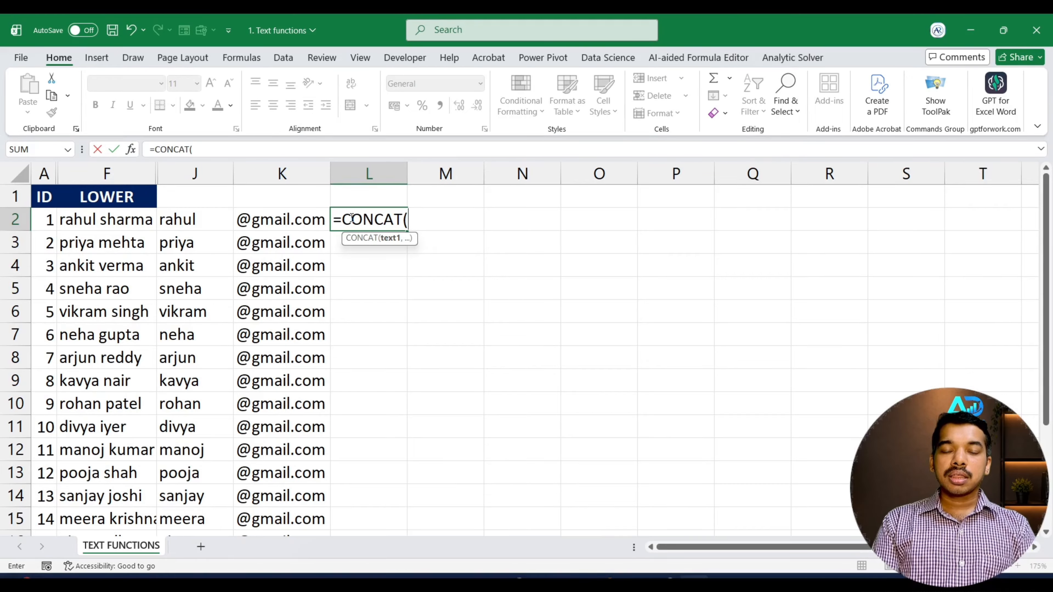
pyautogui.click(195, 223)
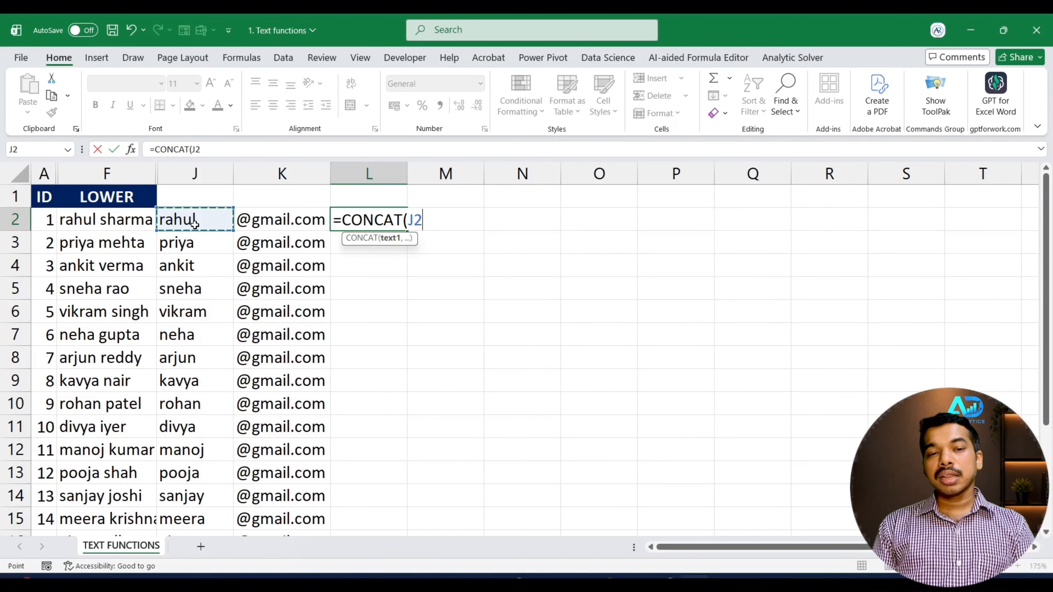
pyautogui.write(',')
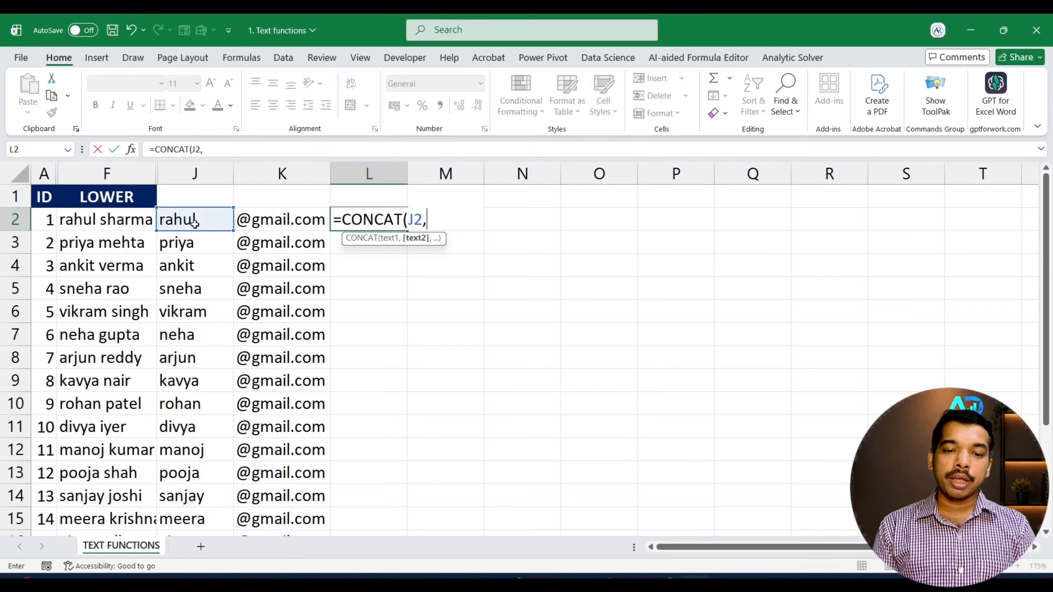
pyautogui.click(296, 219)
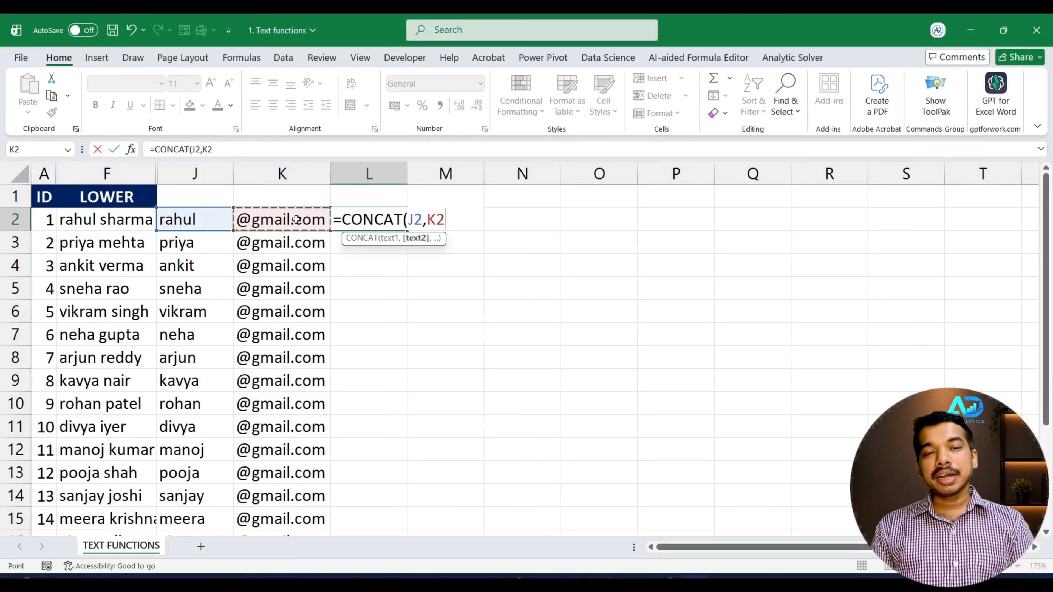
pyautogui.press('Return')
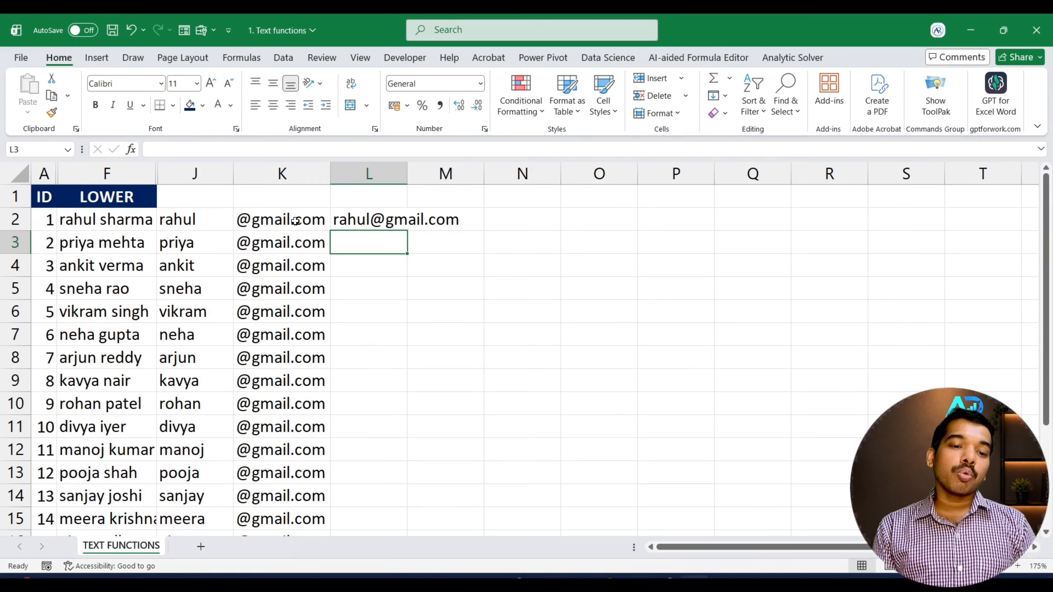
# Copy the L2 CONCAT formula down through row 21 and autofit column L
pyautogui.click(272, 223)
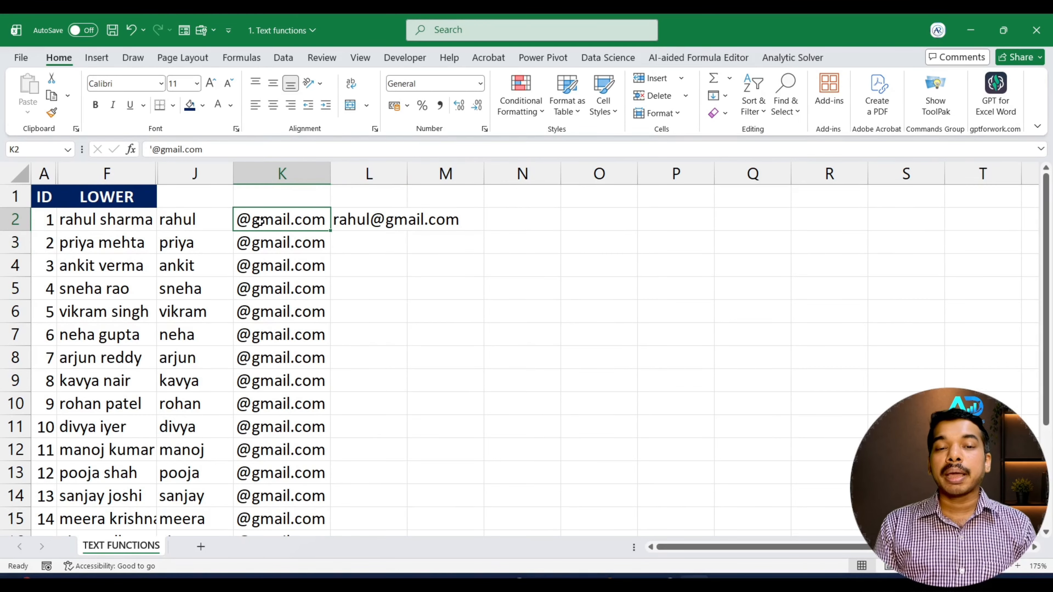
pyautogui.click(377, 224)
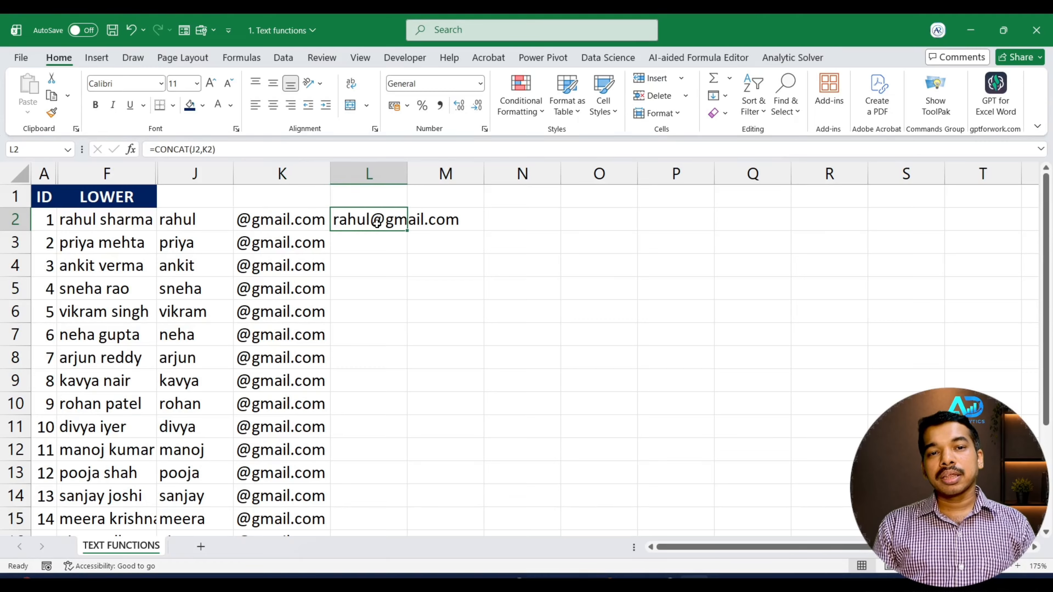
pyautogui.doubleClick(409, 232)
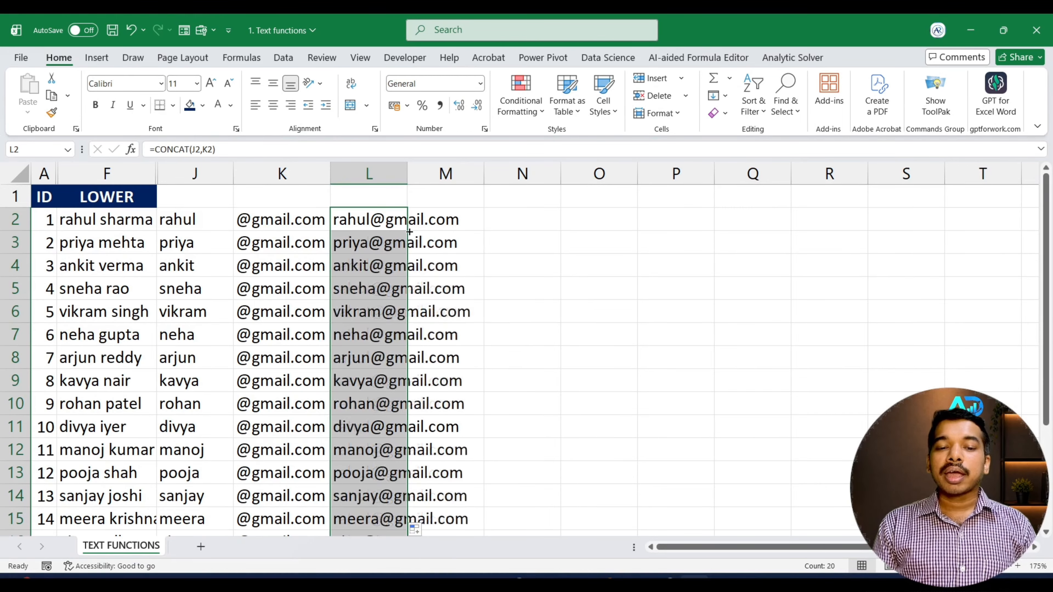
pyautogui.doubleClick(408, 173)
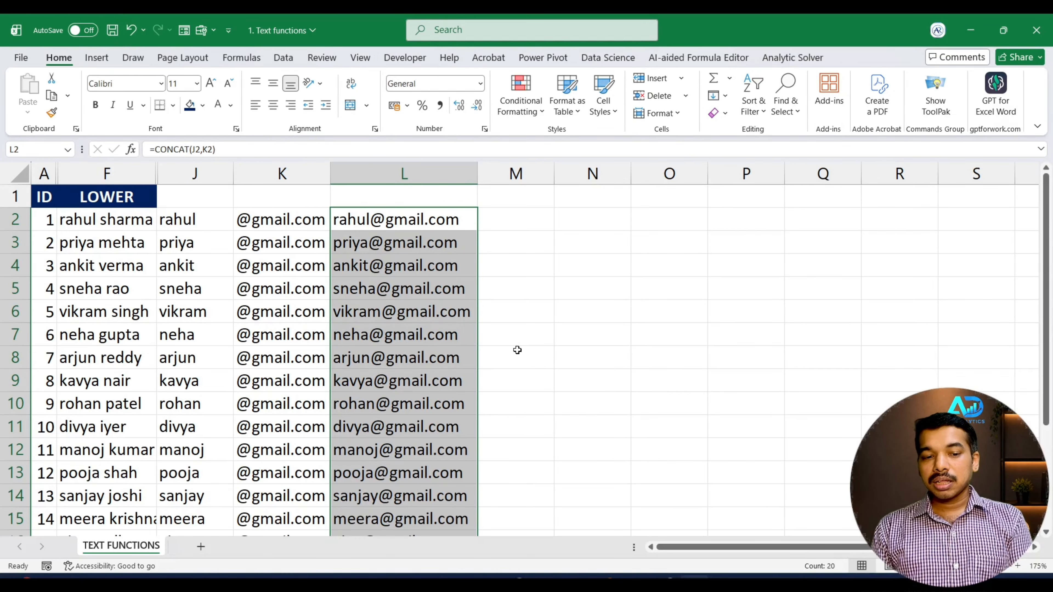
pyautogui.scroll(-3, 482, 236)
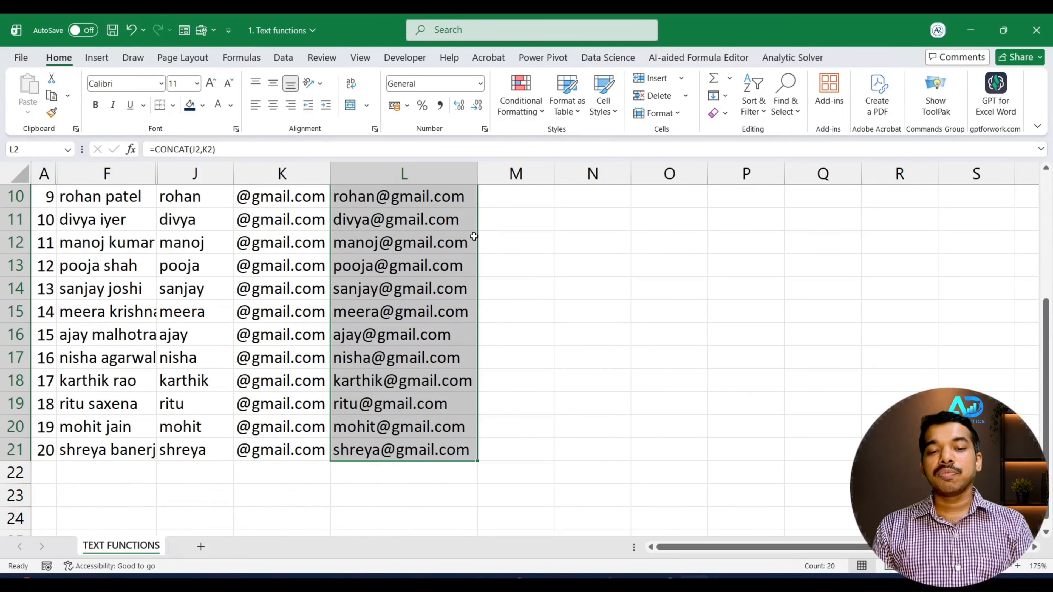
pyautogui.scroll(3, 474, 235)
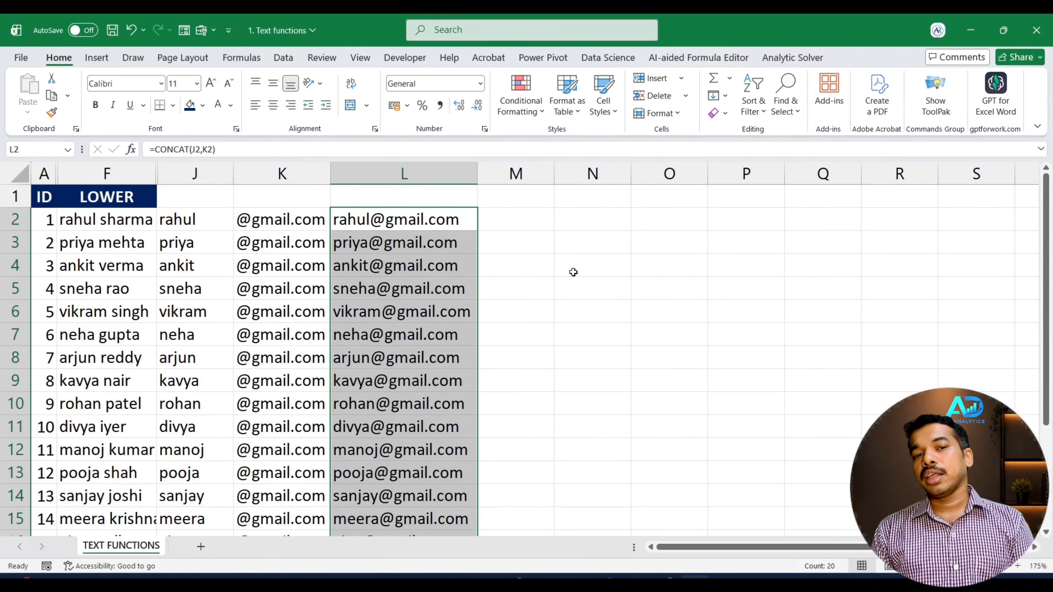
pyautogui.click(574, 282)
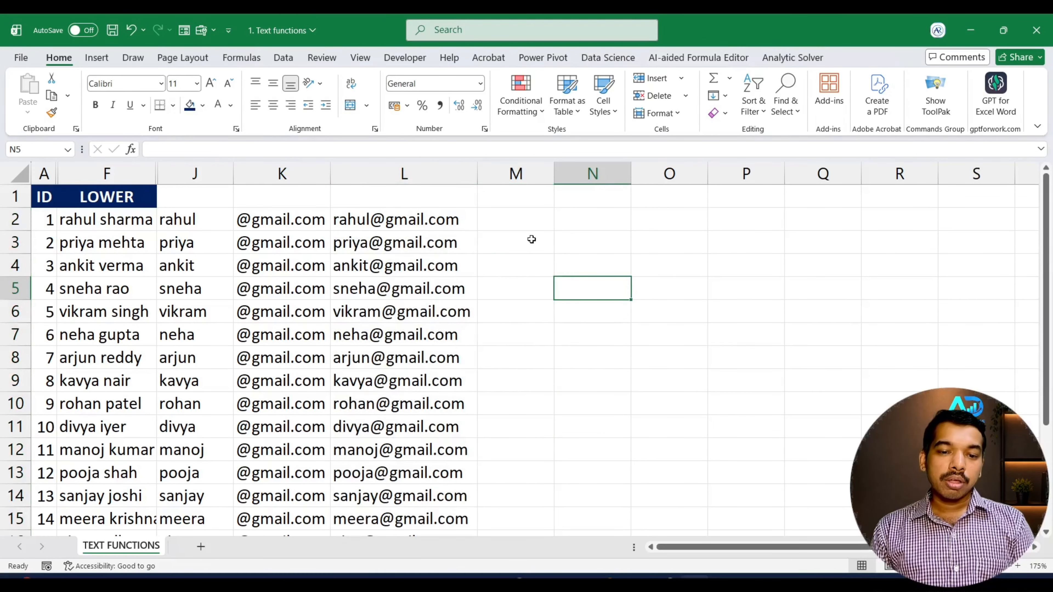
pyautogui.click(453, 223)
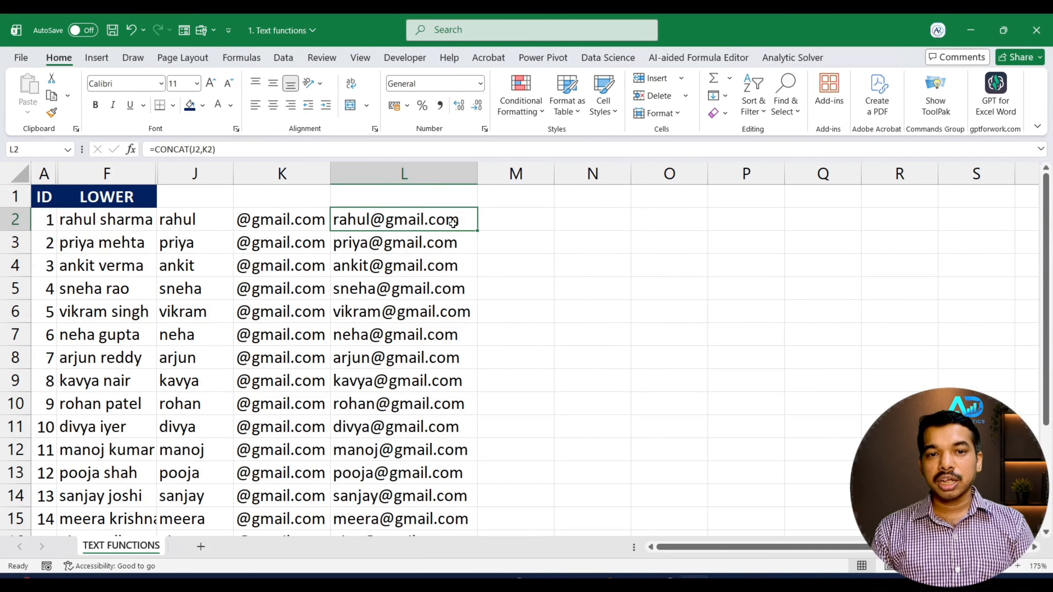